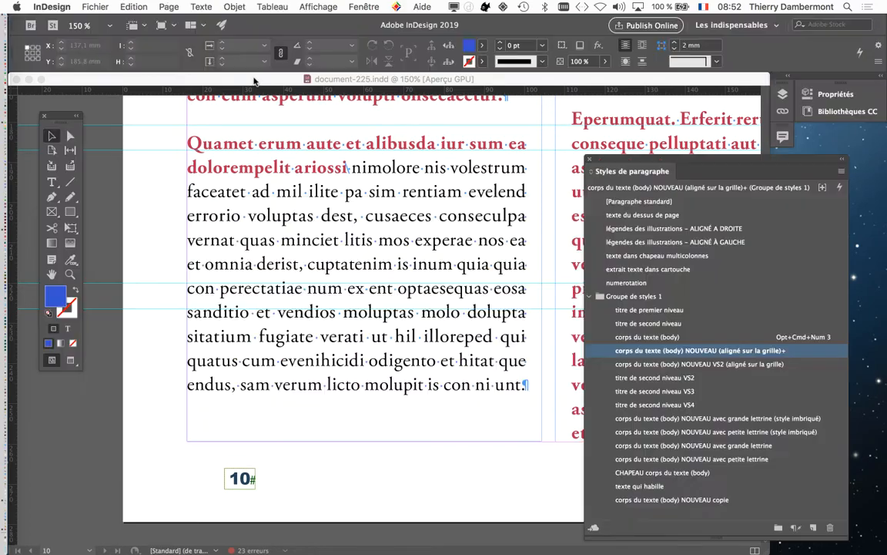
# Arrange the workspace so both text columns of page 10 are visible, with the paragraph styles and tools moved clear of the text
pyautogui.click(254, 79)
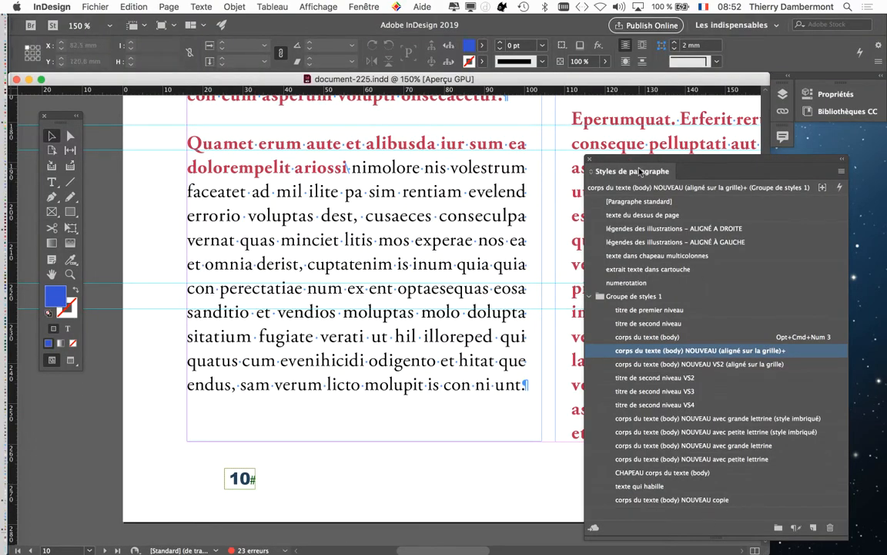
pyautogui.moveTo(640, 160); pyautogui.dragTo(679, 148)
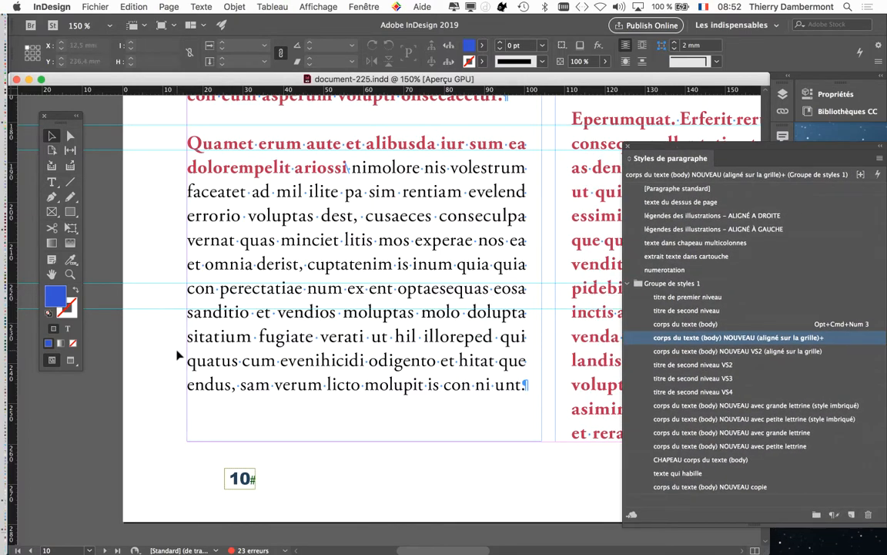
pyautogui.scroll(-3, 233, 267)
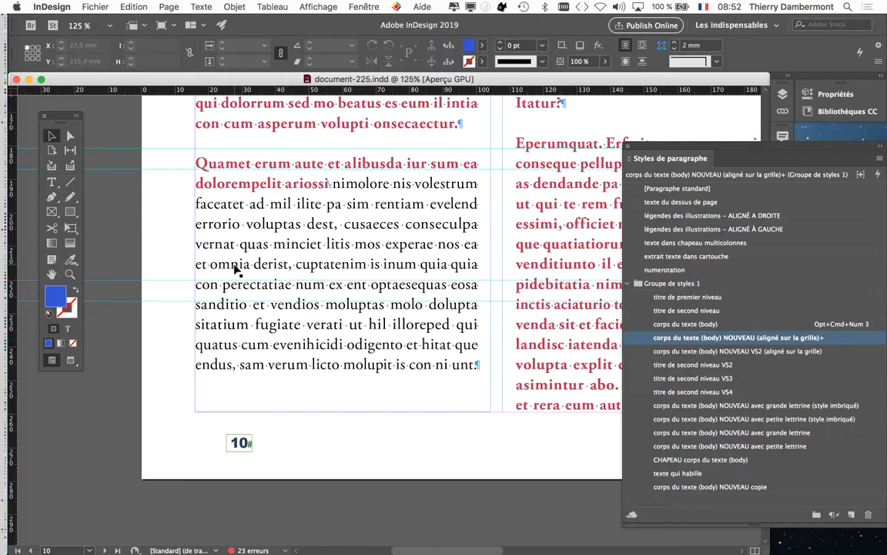
pyautogui.click(53, 275)
pyautogui.scroll(-1, 296, 297)
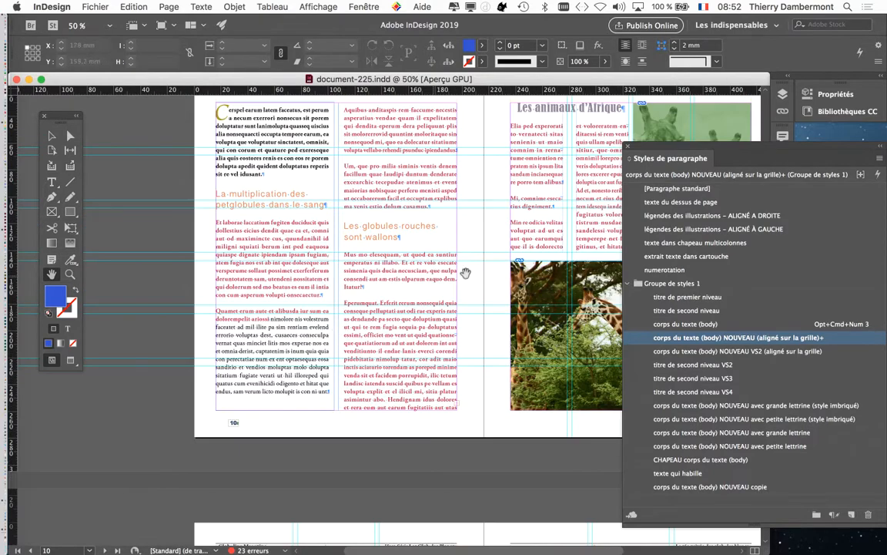
pyautogui.moveTo(644, 149); pyautogui.dragTo(703, 153)
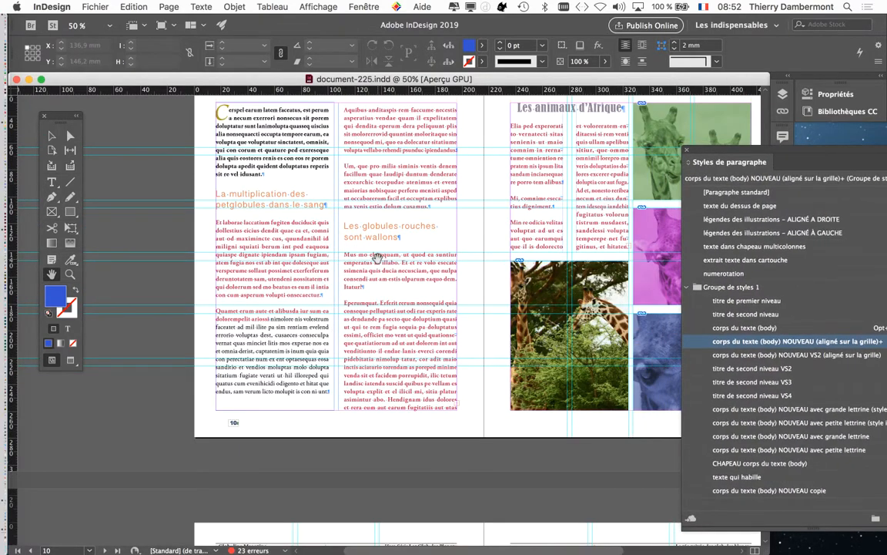
pyautogui.scroll(1, 380, 258)
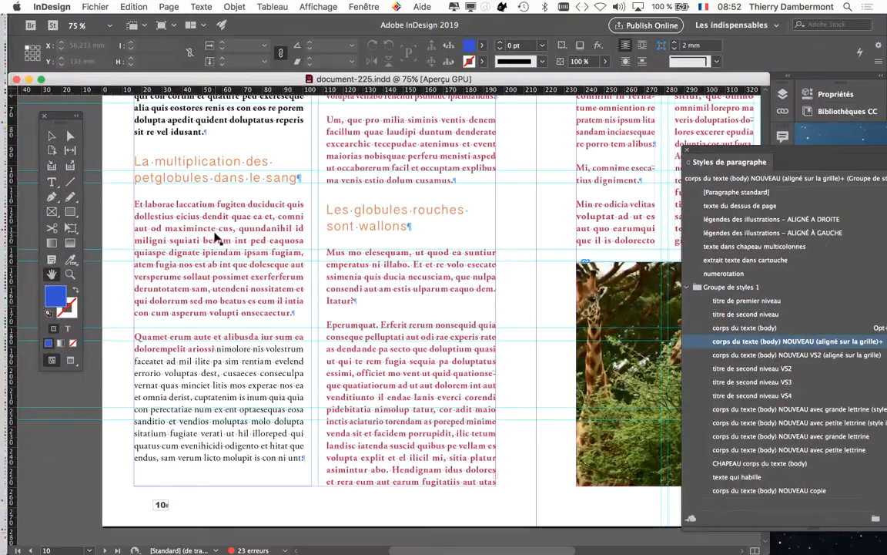
pyautogui.moveTo(65, 117)
pyautogui.mouseDown()
pyautogui.moveTo(36, 116)
pyautogui.moveTo(59, 115)
pyautogui.mouseUp()
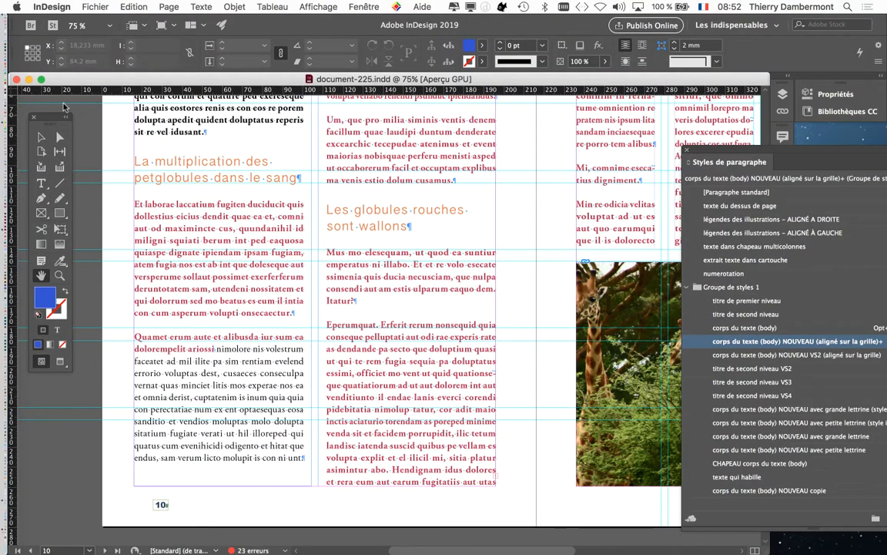
# Display the character styles beside the text columns of page 10
pyautogui.click(201, 7)
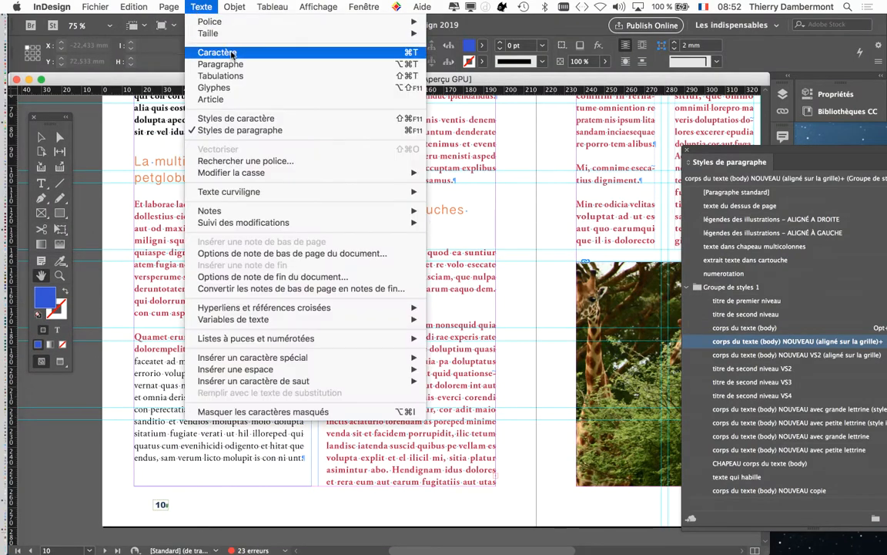
pyautogui.click(258, 118)
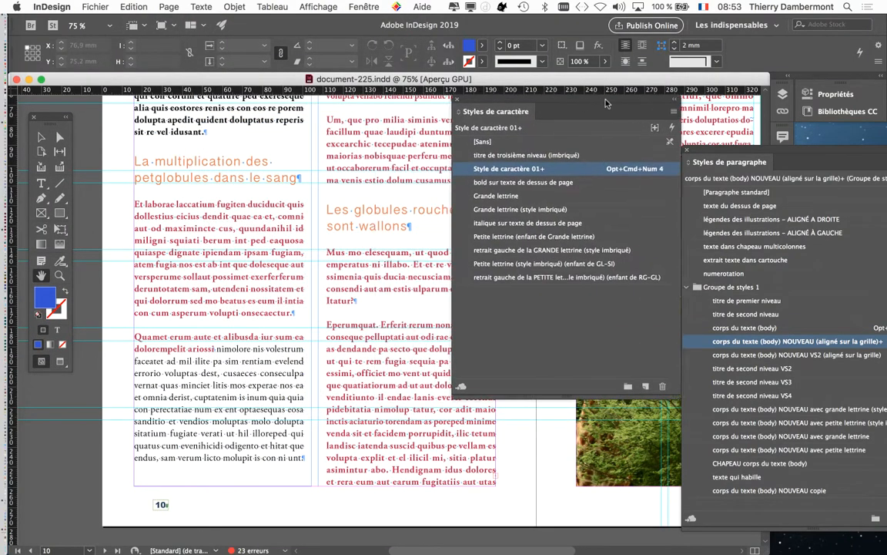
pyautogui.moveTo(606, 103); pyautogui.dragTo(694, 71)
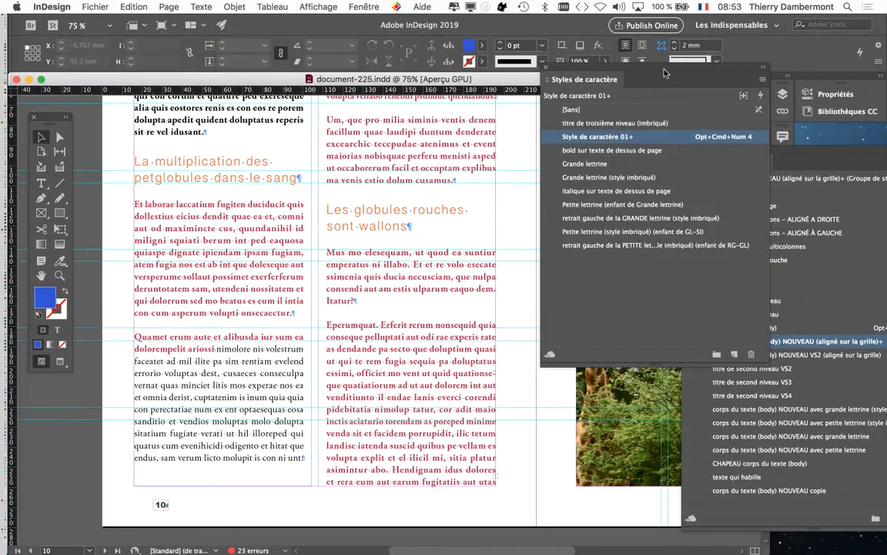
pyautogui.moveTo(658, 71); pyautogui.dragTo(628, 127)
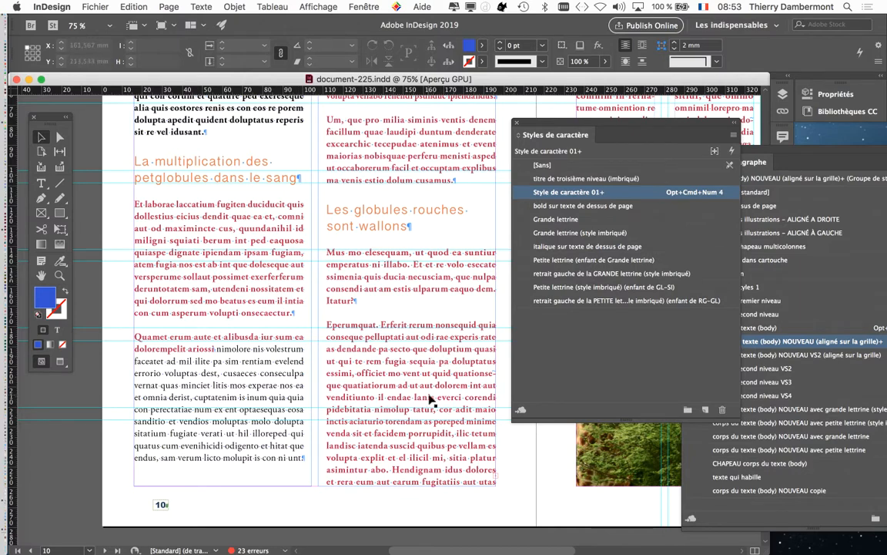
# Open the character colour options of the character style "titre de troisième niveau (imbriqué)", keeping the page text visible
pyautogui.click(665, 179)
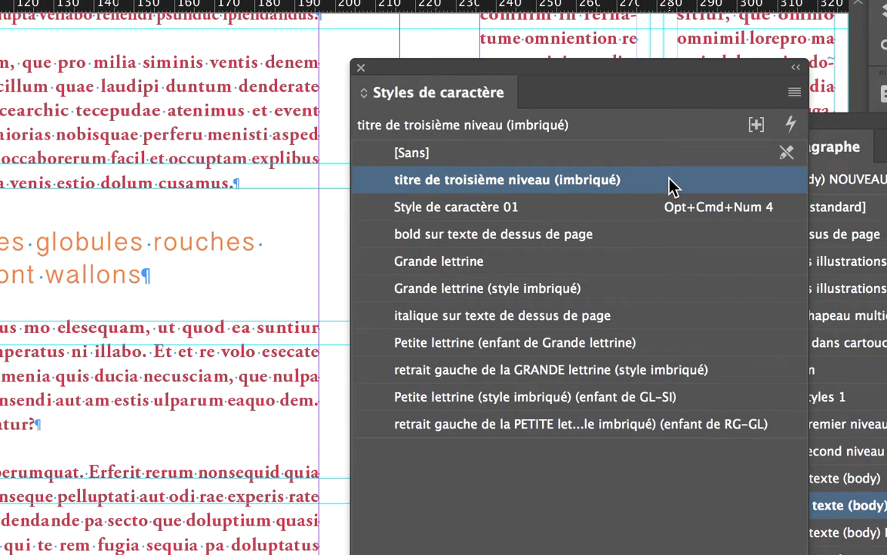
pyautogui.doubleClick(668, 185)
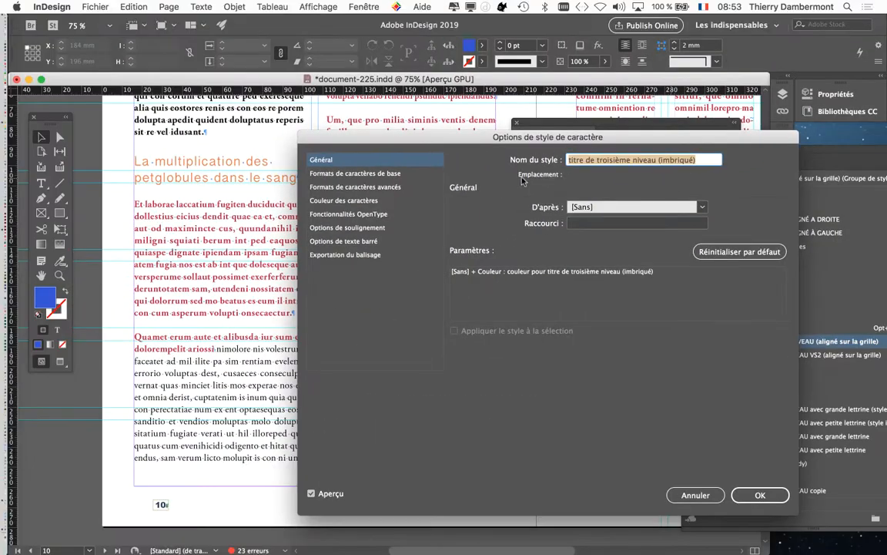
pyautogui.moveTo(377, 129); pyautogui.dragTo(611, 85)
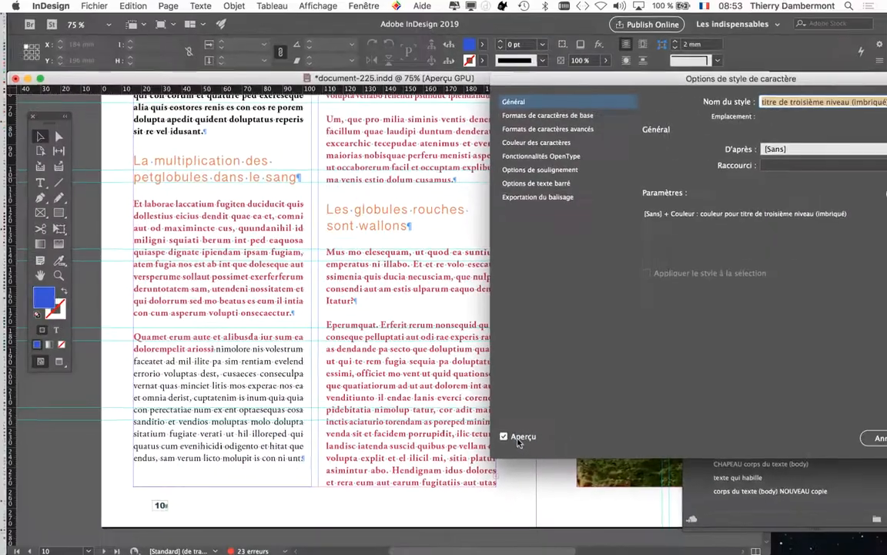
pyautogui.moveTo(564, 81); pyautogui.dragTo(497, 22)
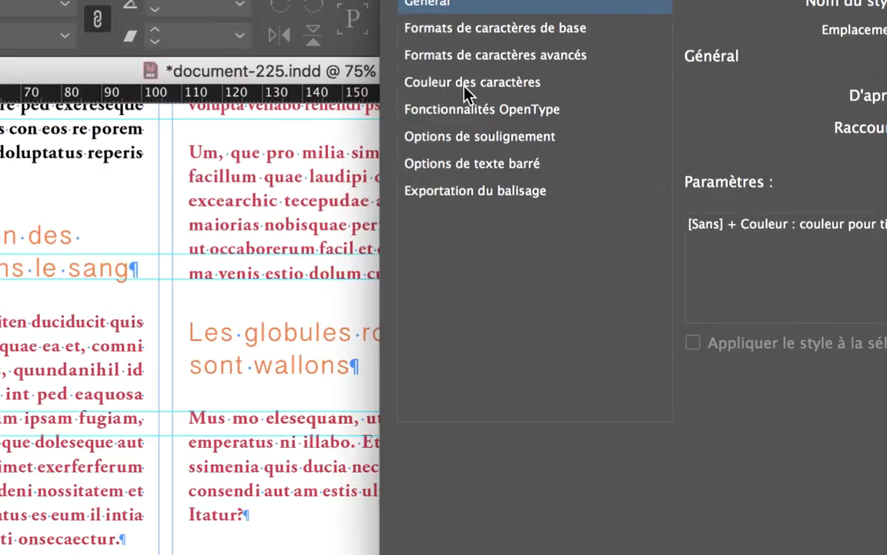
pyautogui.click(466, 82)
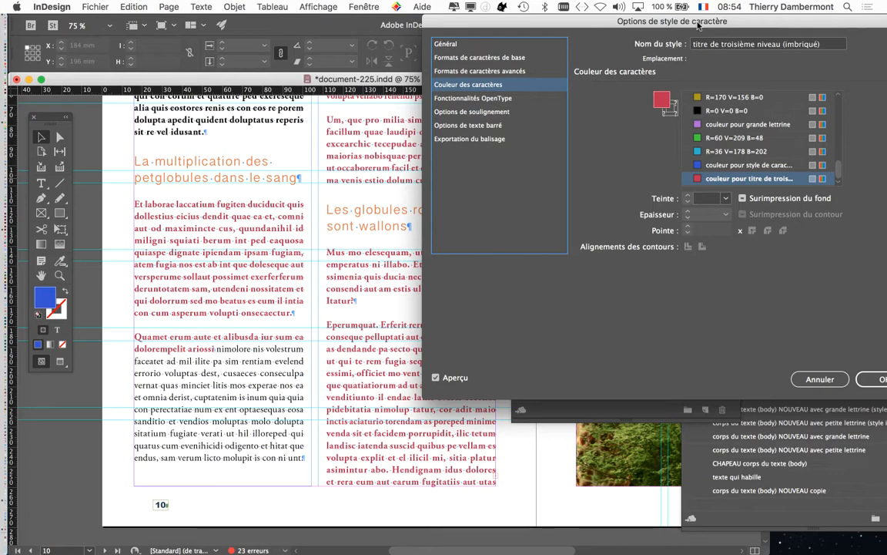
# Try the blue "couleur pour style de caractère 01" and the purple "couleur pour grande lettrine" as the style's character colour
pyautogui.click(746, 166)
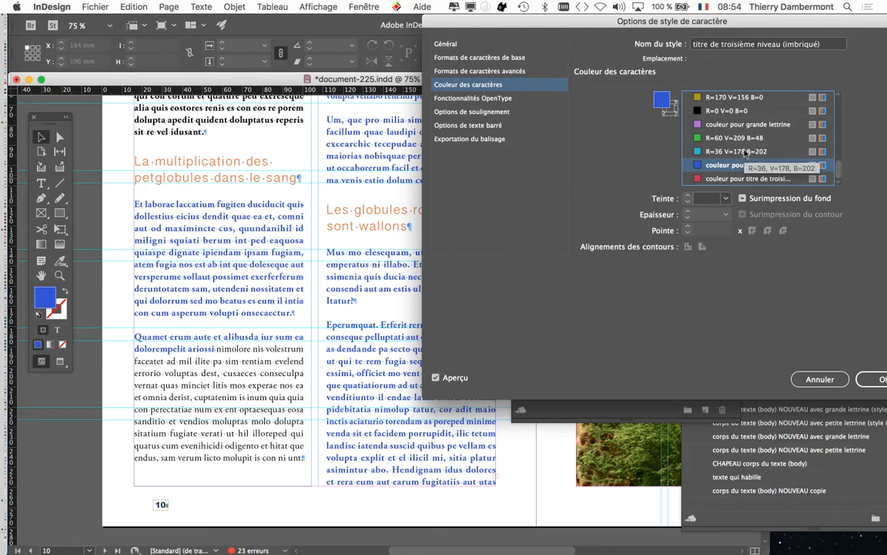
pyautogui.scroll(5, 746, 153)
pyautogui.scroll(-2, 744, 153)
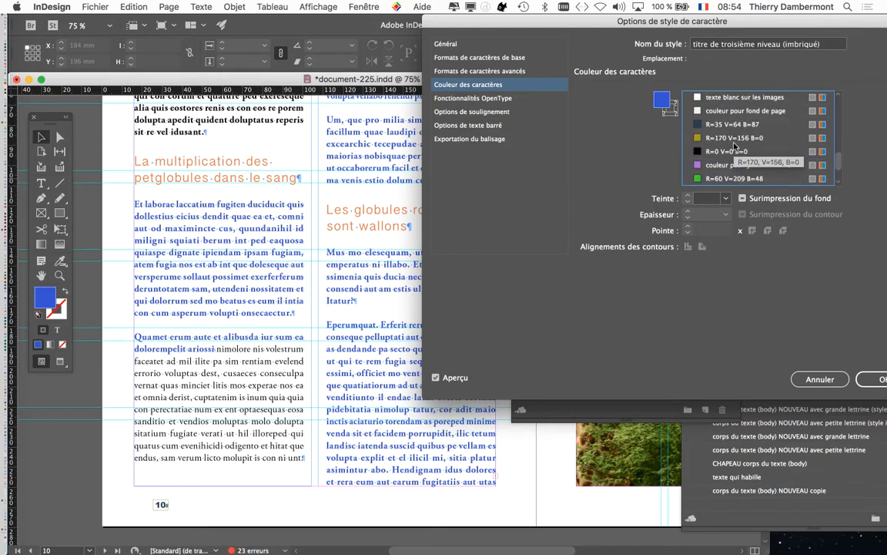
pyautogui.scroll(-3, 735, 146)
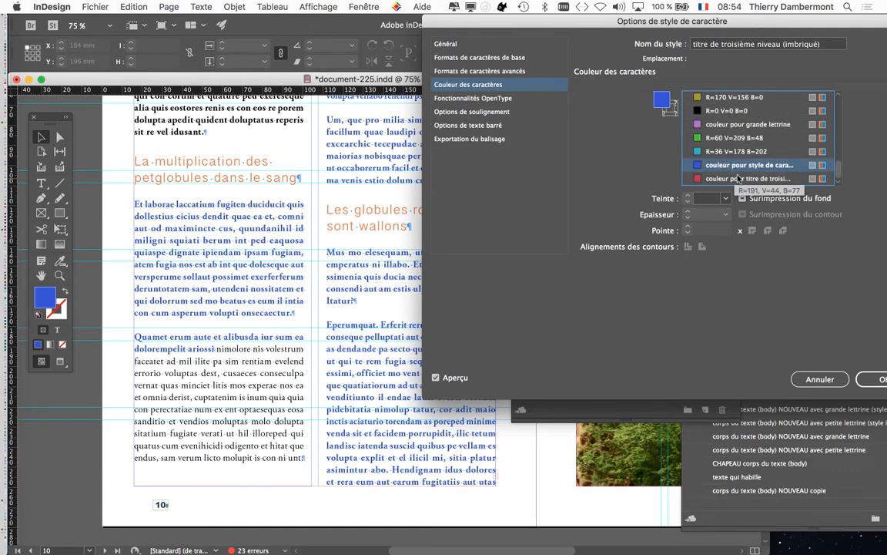
pyautogui.press('Down')
pyautogui.click(734, 129)
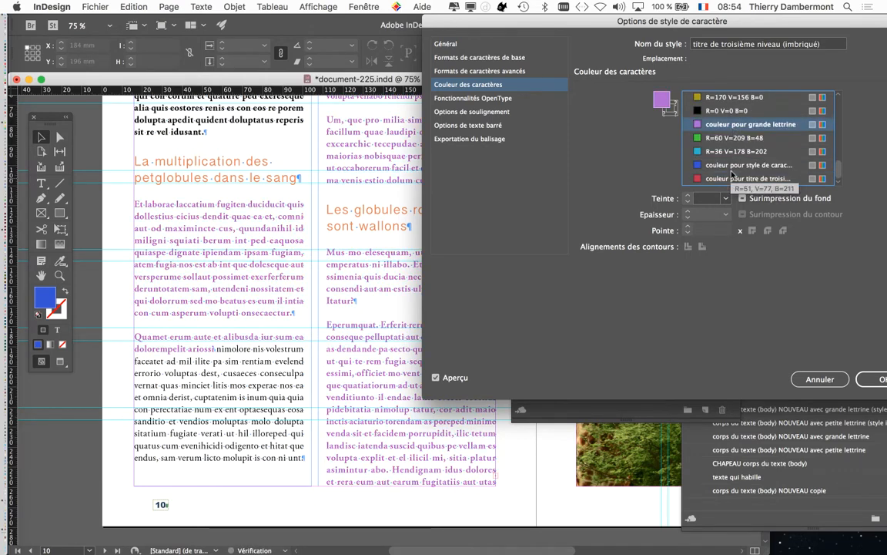
# Set the style's character colour to "couleur pour titre de troisième niveau (imbriqué)" and confirm the style options
pyautogui.click(741, 178)
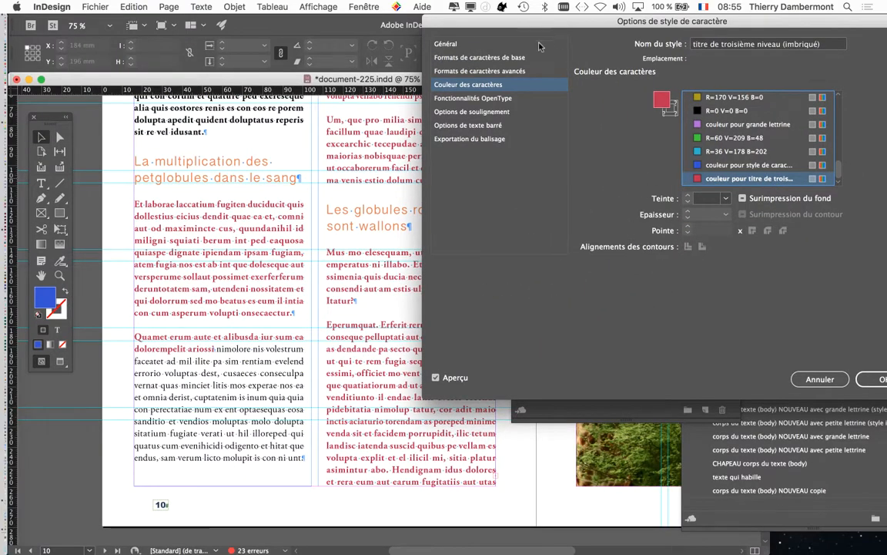
pyautogui.moveTo(465, 24); pyautogui.dragTo(682, 70)
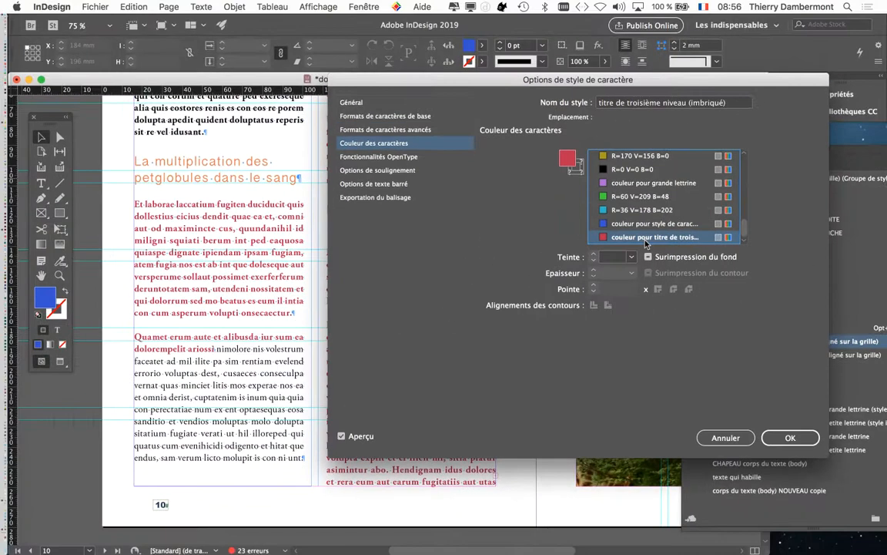
pyautogui.press('Return')
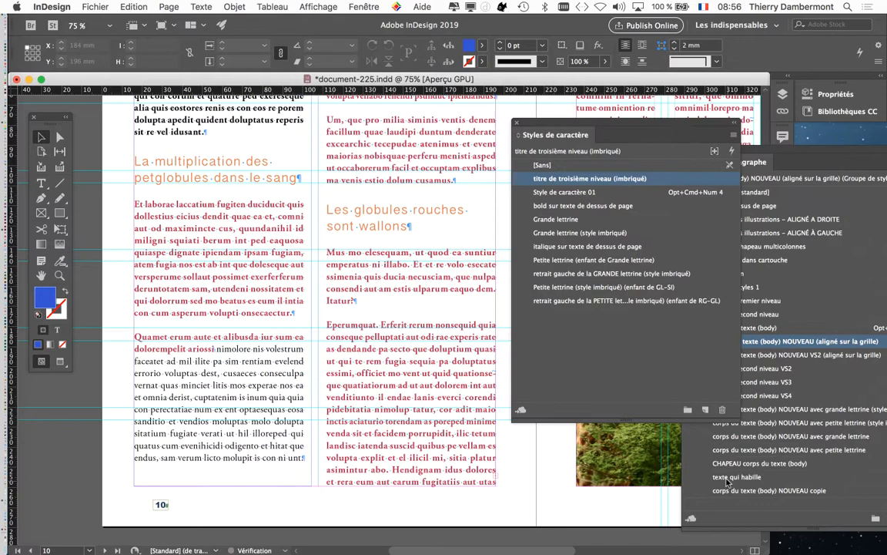
# Replace the character styles with the swatch list (Nuancier), enlarged enough to read the full name of the third-level title colour
pyautogui.click(517, 122)
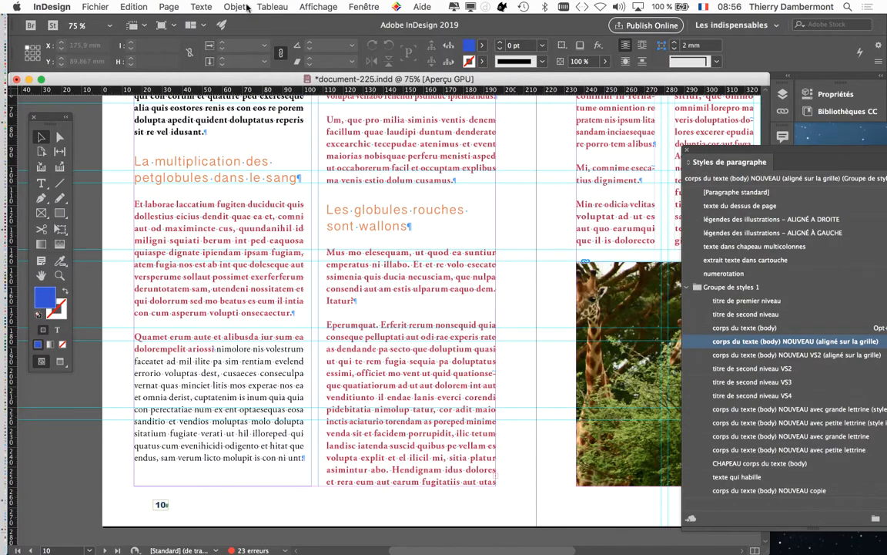
pyautogui.click(364, 7)
pyautogui.moveTo(391, 138)
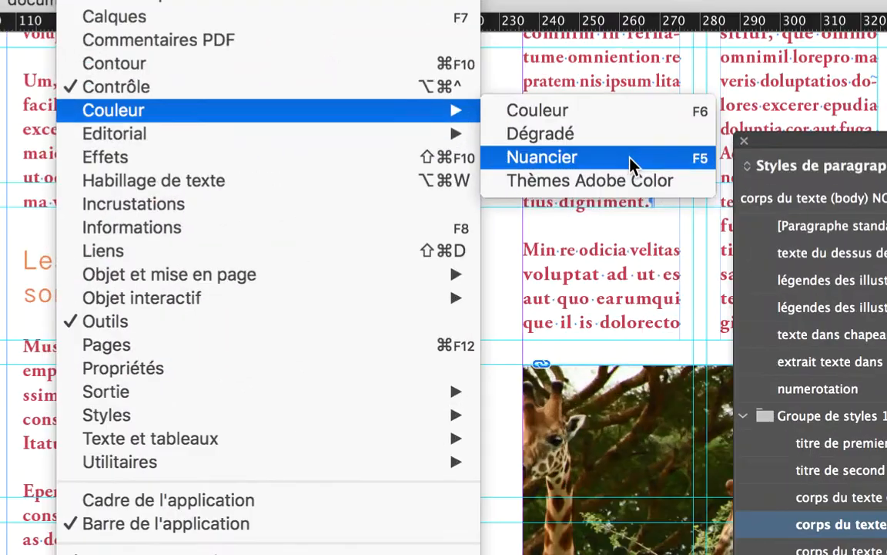
pyautogui.click(627, 160)
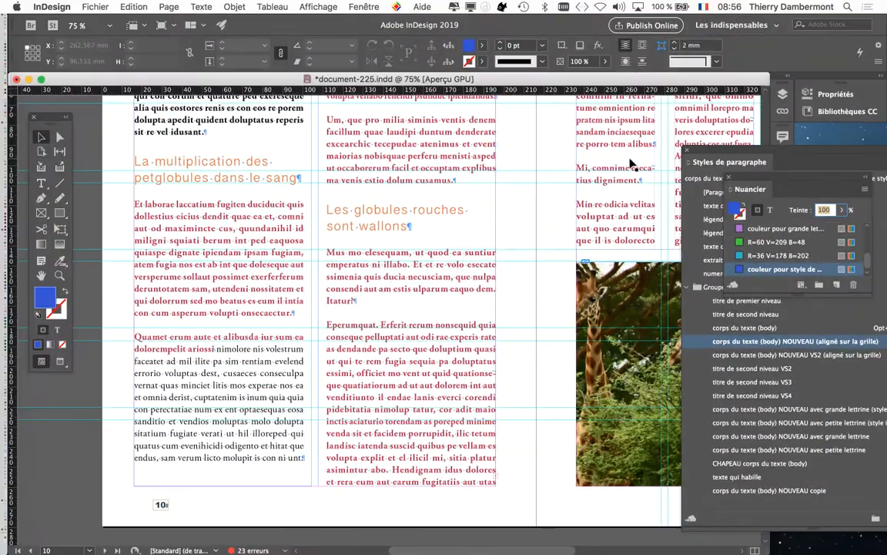
pyautogui.moveTo(758, 186); pyautogui.dragTo(540, 120)
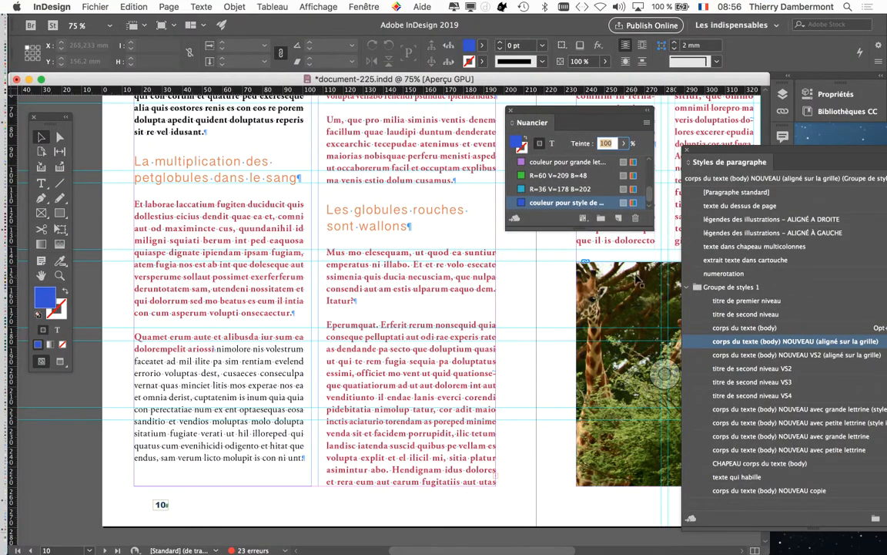
pyautogui.moveTo(653, 229); pyautogui.dragTo(715, 505)
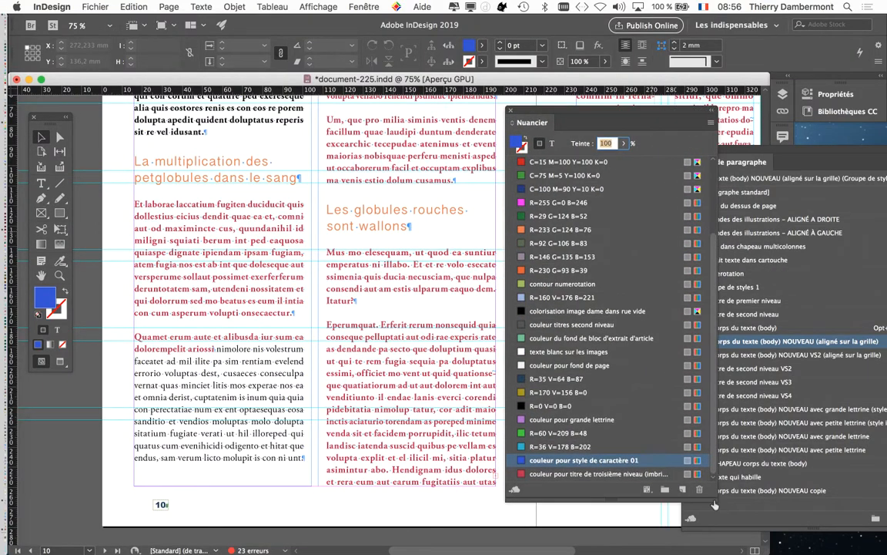
pyautogui.click(526, 474)
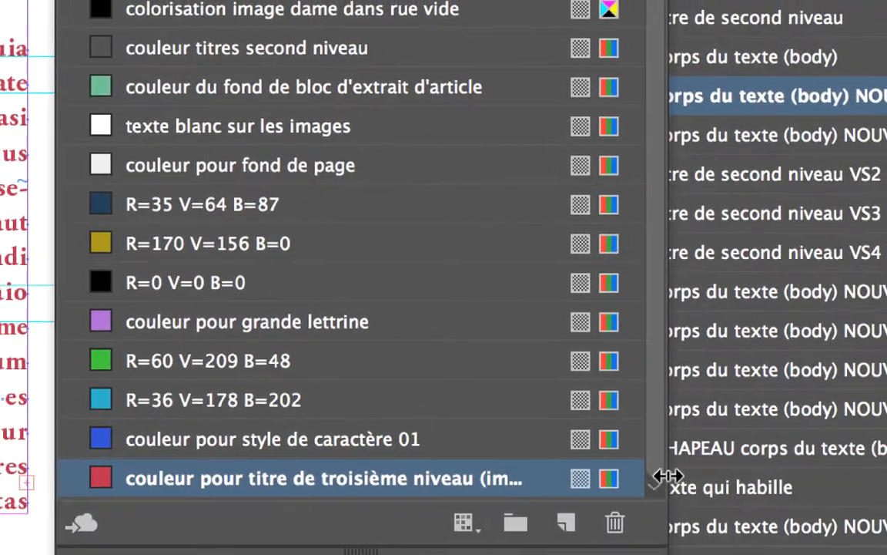
pyautogui.moveTo(675, 471); pyautogui.dragTo(737, 474)
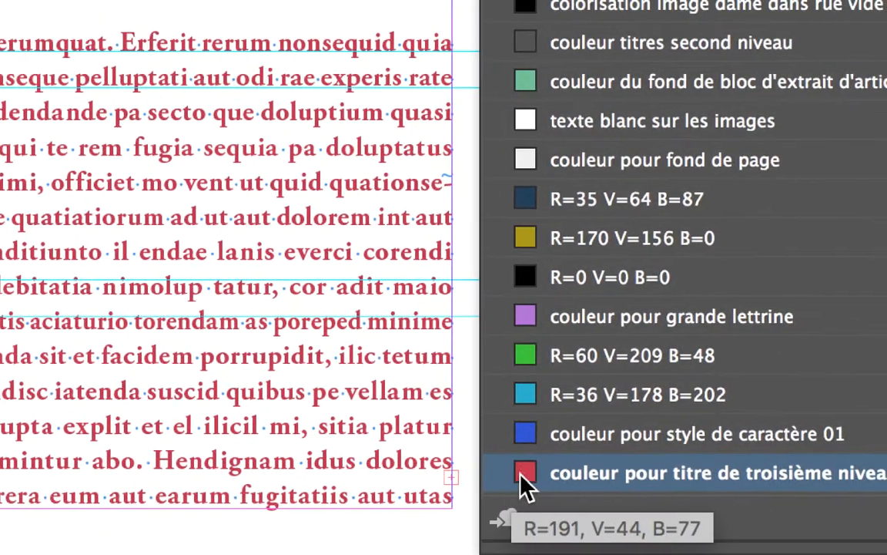
# Open the options of the swatch "couleur pour titre de troisième niveau (imbriqué)", uncover the page text and turn on the preview
pyautogui.doubleClick(404, 462)
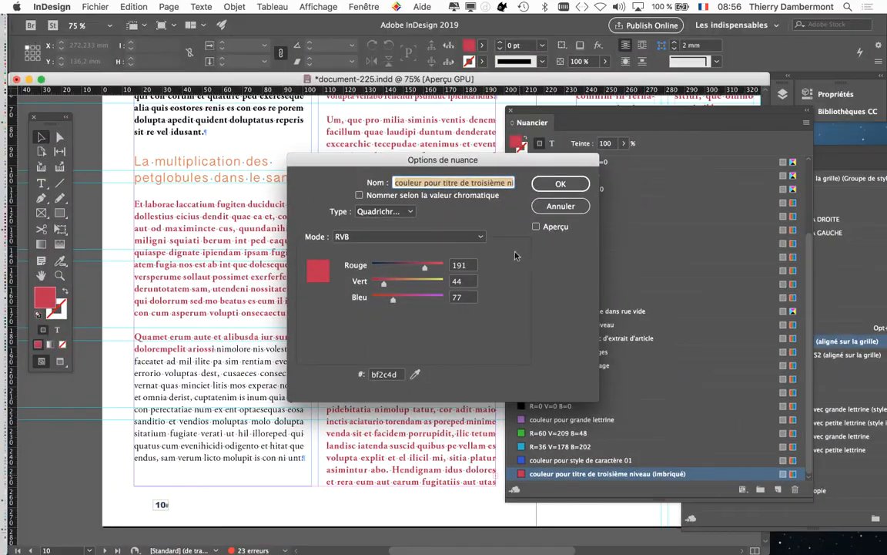
pyautogui.moveTo(427, 146); pyautogui.dragTo(641, 58)
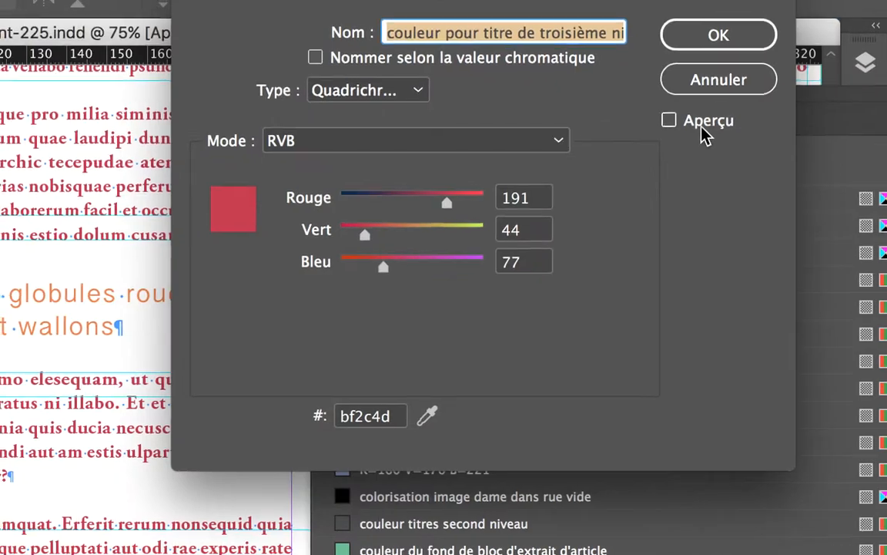
pyautogui.click(702, 130)
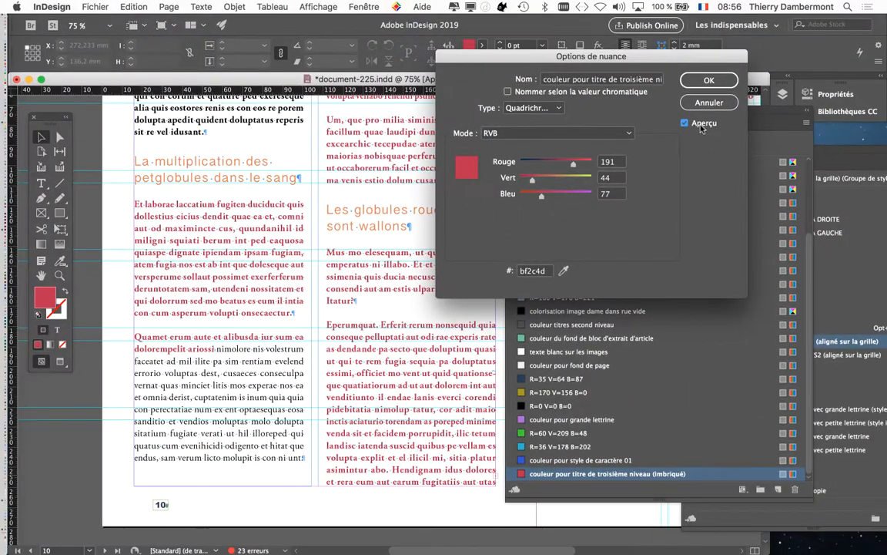
# Change the swatch to purple with red 171, green 53 and blue 208, and confirm the swatch options
pyautogui.moveTo(365, 235); pyautogui.dragTo(438, 238)
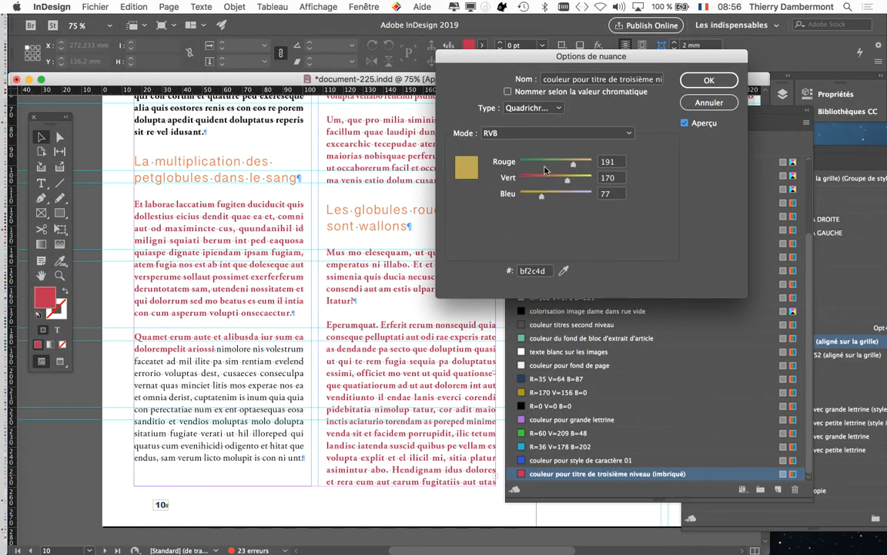
pyautogui.click(543, 163)
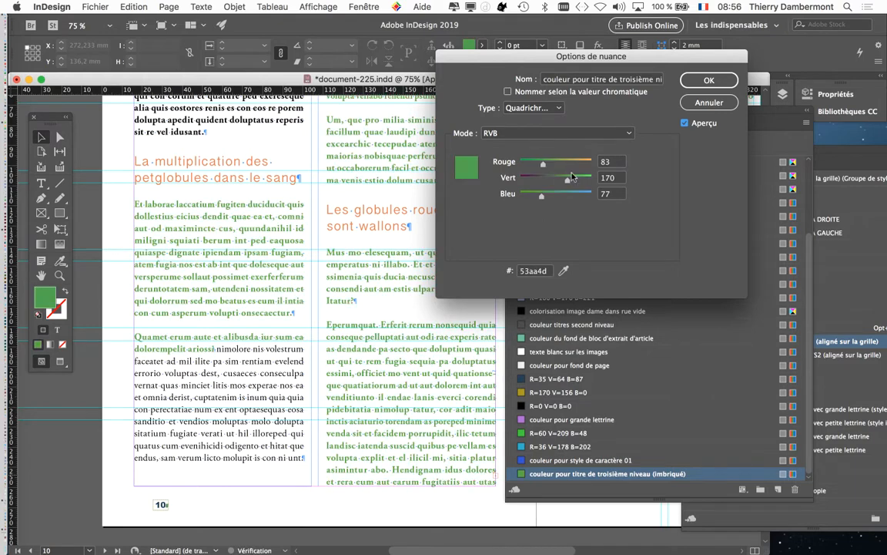
pyautogui.moveTo(568, 179); pyautogui.dragTo(535, 180)
pyautogui.click(580, 194)
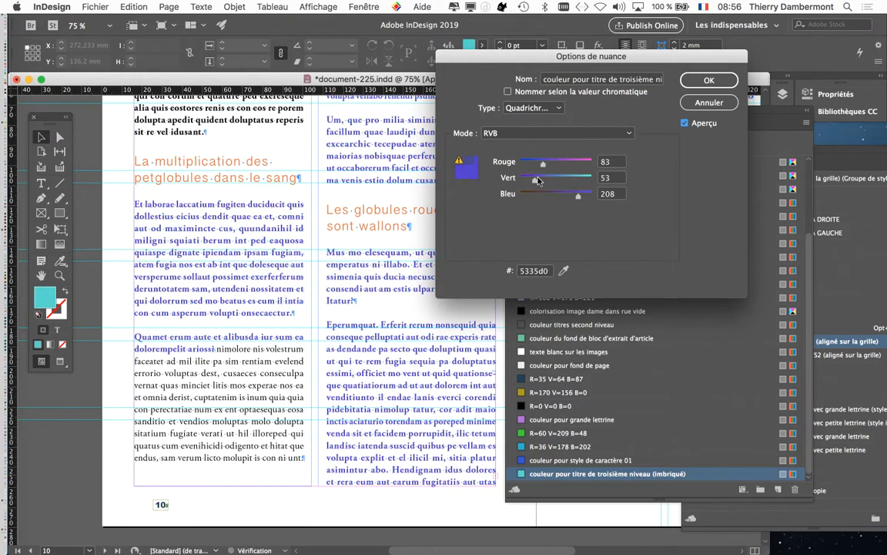
pyautogui.click(568, 162)
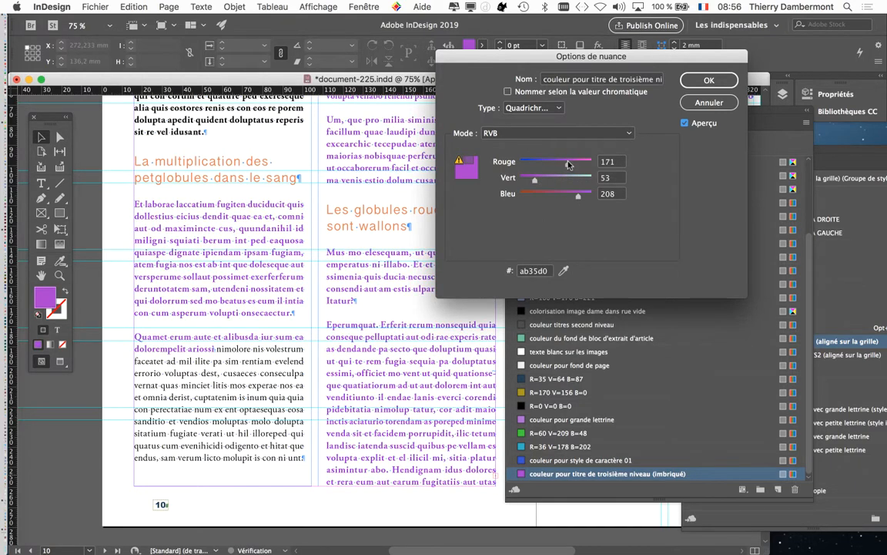
pyautogui.click(707, 80)
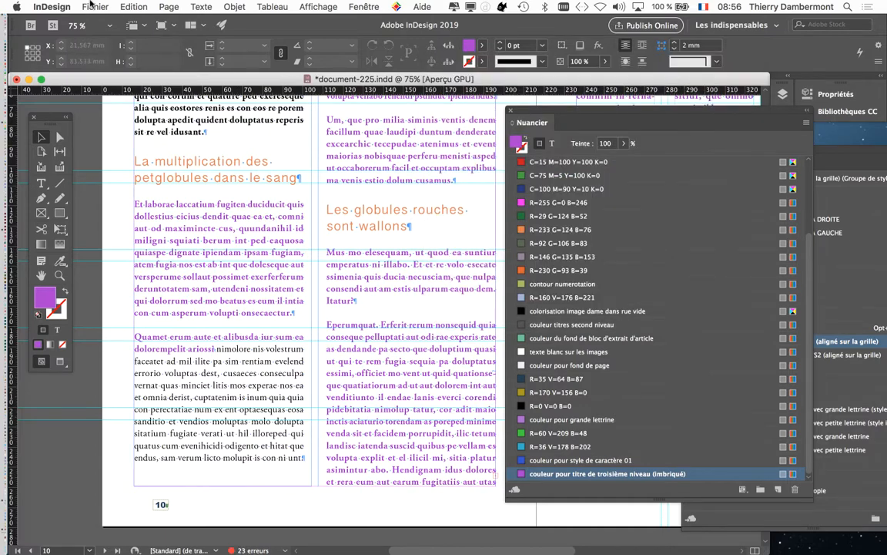
# Save the document under the new name document-226.indd in the folder "Dossier document-225"
pyautogui.click(93, 7)
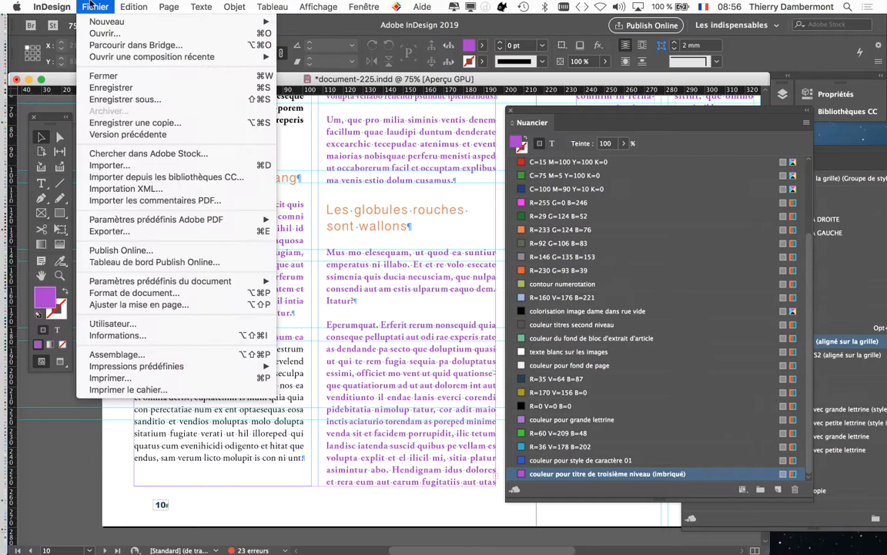
pyautogui.click(153, 94)
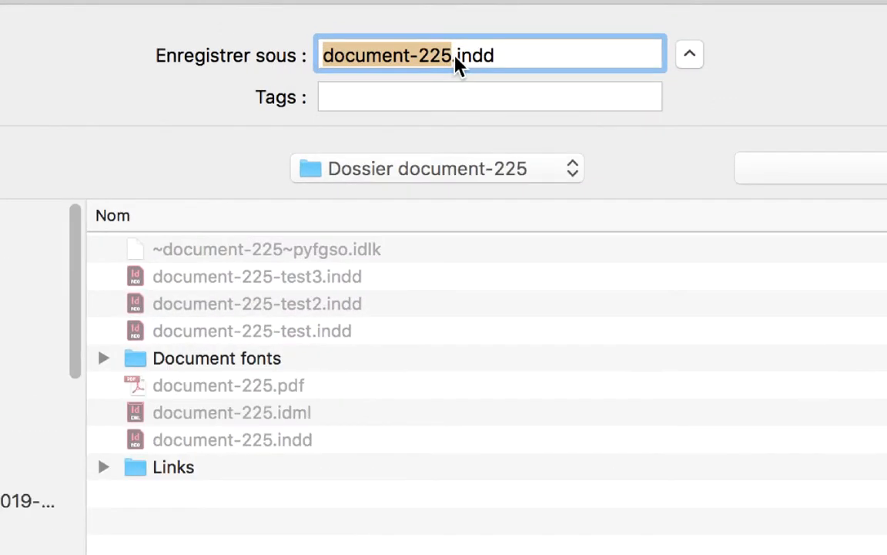
pyautogui.click(456, 58)
pyautogui.moveTo(453, 56); pyautogui.dragTo(449, 57)
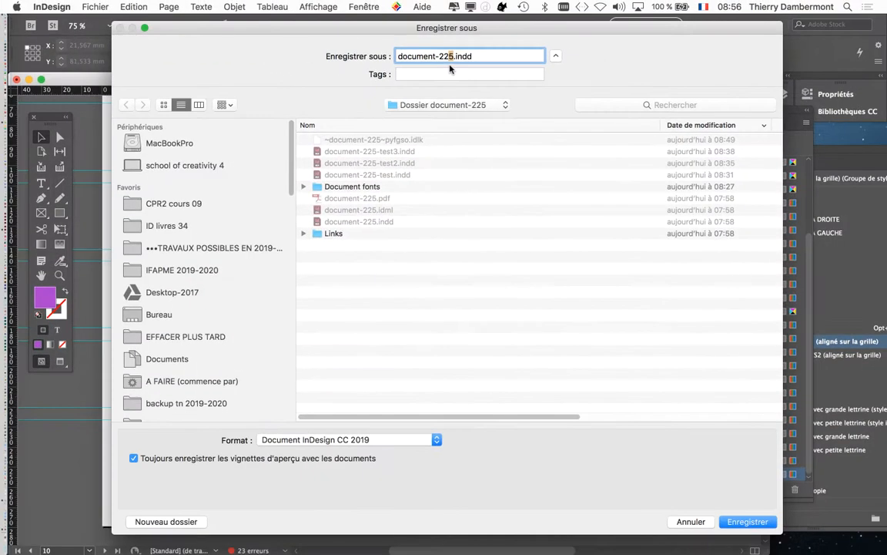
pyautogui.write('6')
pyautogui.click(747, 522)
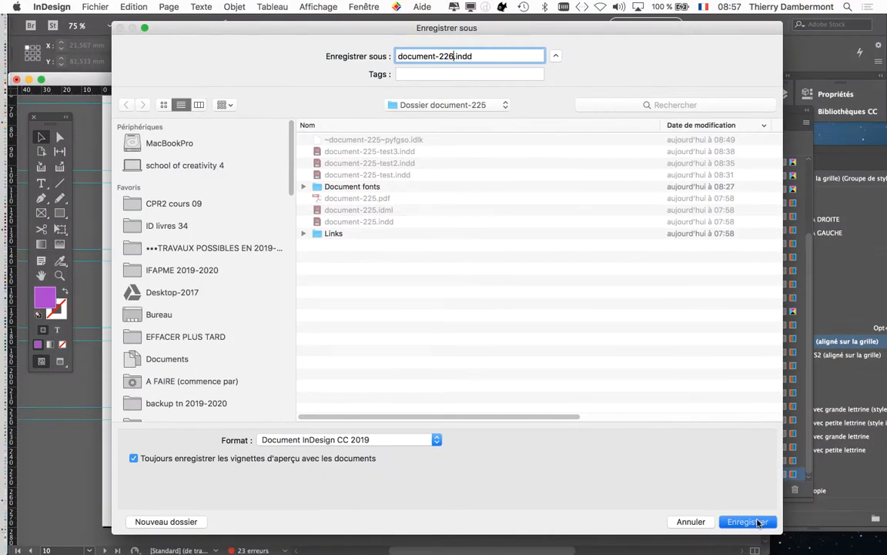